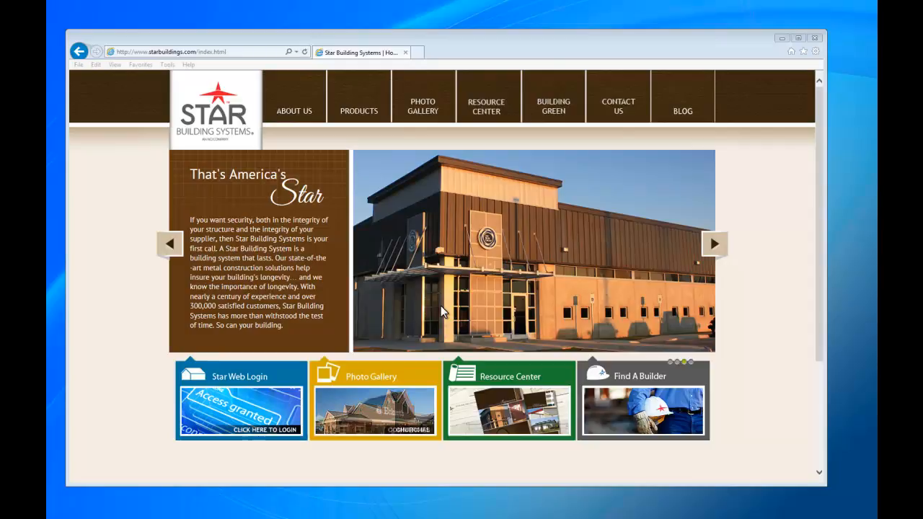
Step: Log in through the Star Web Login tile with the builder's number and password
click(248, 408)
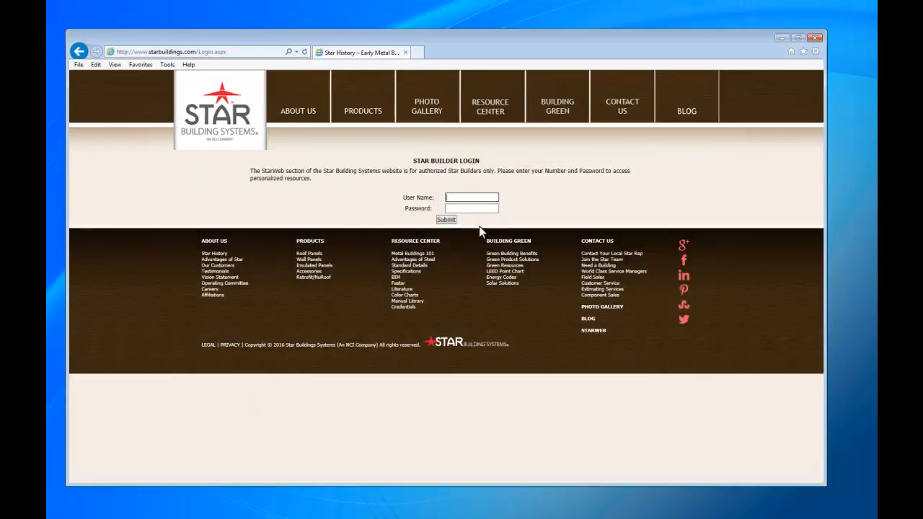
text(2208)
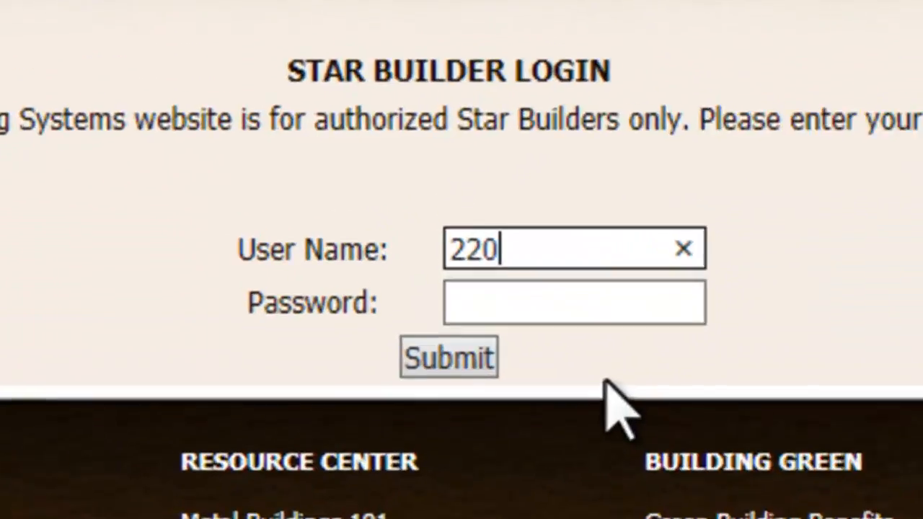
click(581, 314)
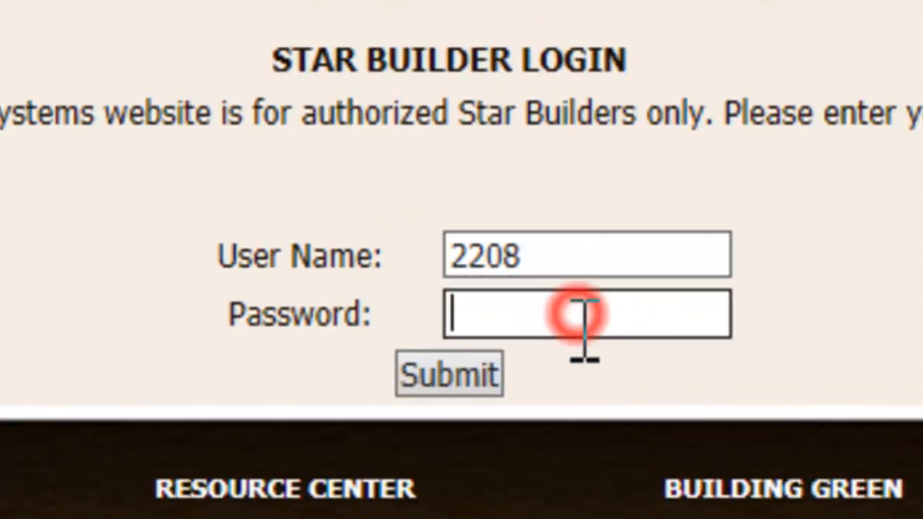
text(•••••••)
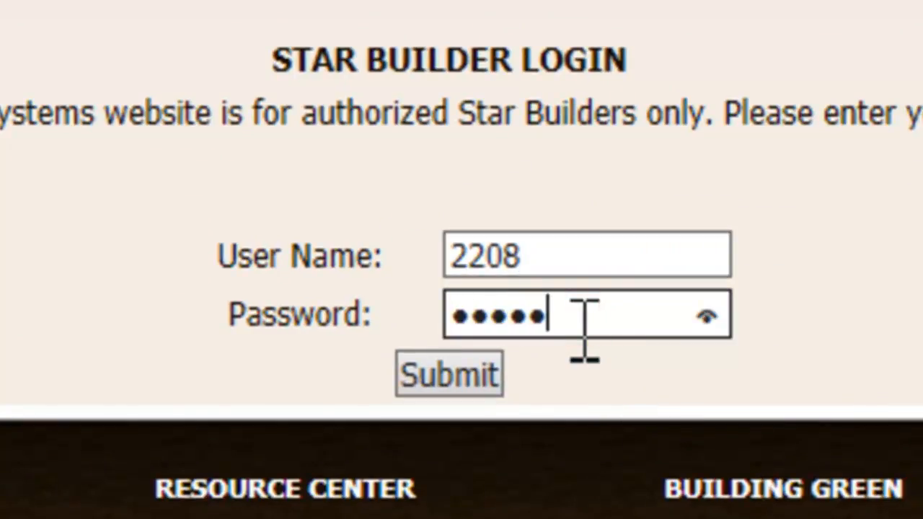
text(••)
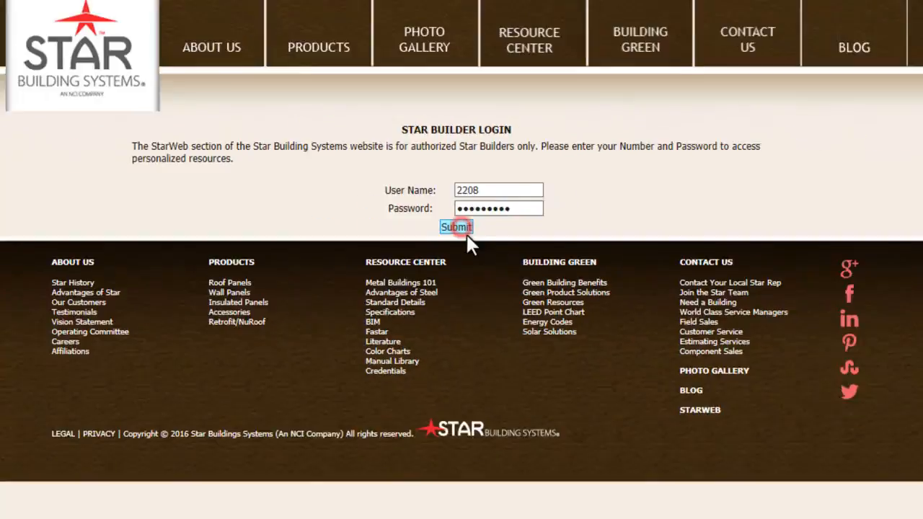
click(464, 352)
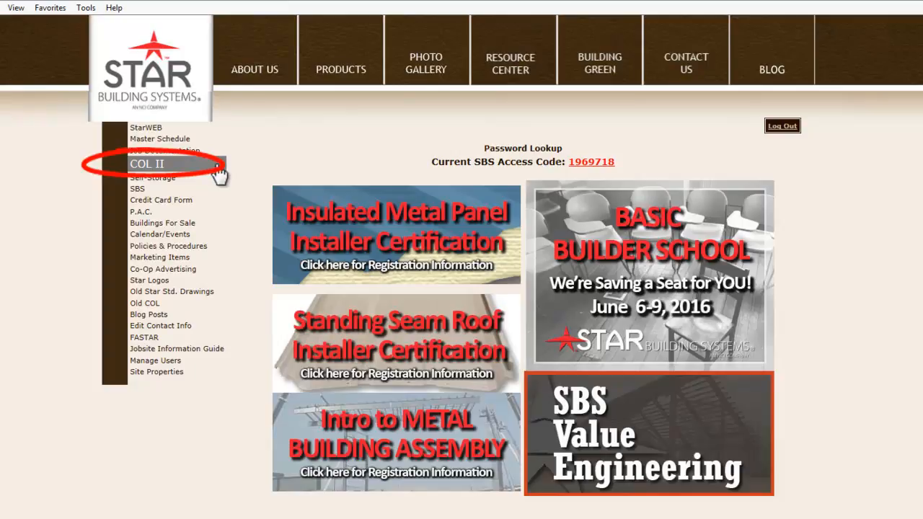
Step: Open COL II and fill the Welcome form with the customer number, username and password
click(155, 165)
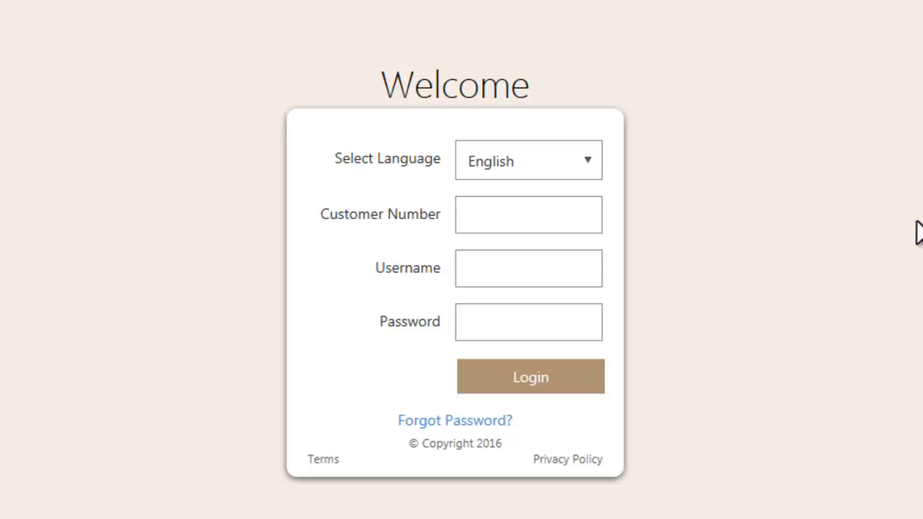
click(527, 223)
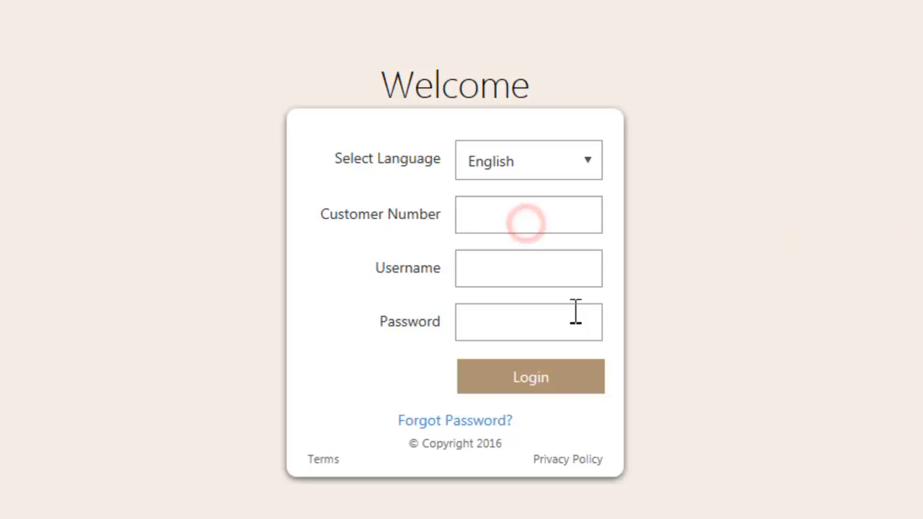
text(2208)
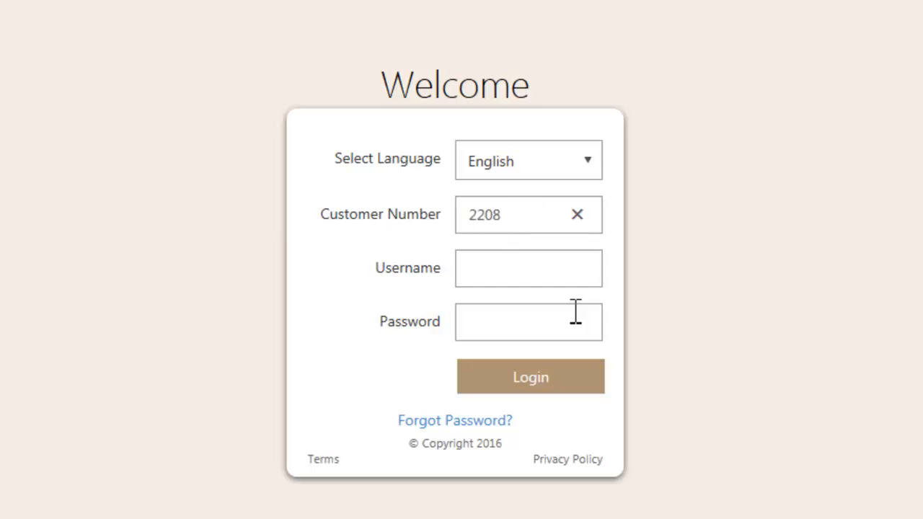
key(Tab)
key(Tab)
text(•••••••••)
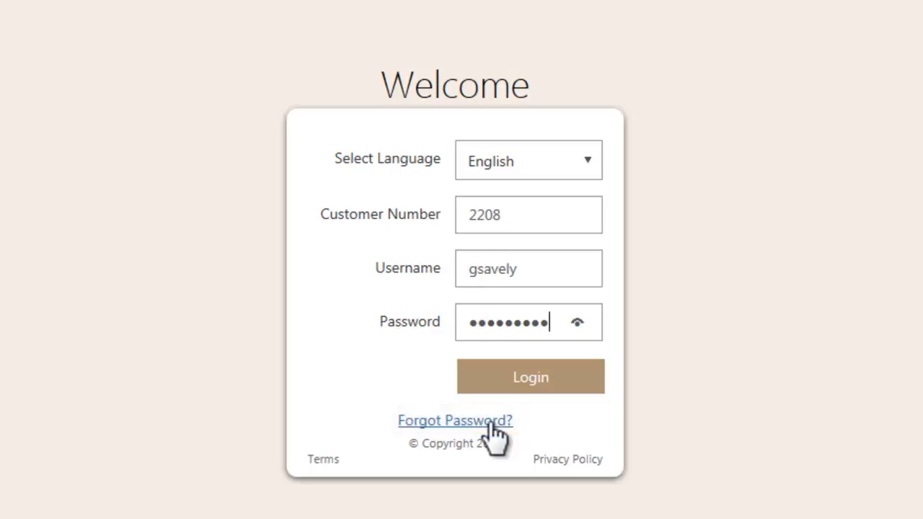
Step: Submit a Forgot Password request using the account's customer number and username
click(488, 422)
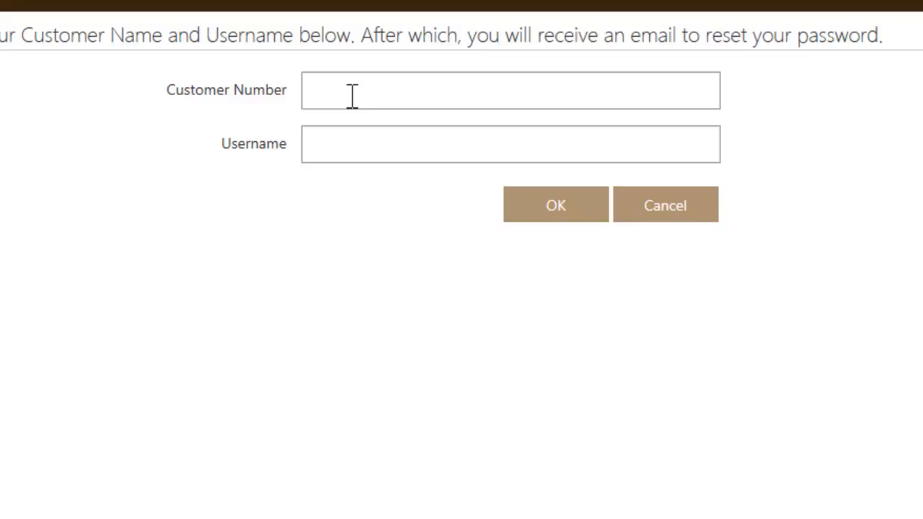
click(352, 96)
text(2208)
key(Tab)
click(504, 189)
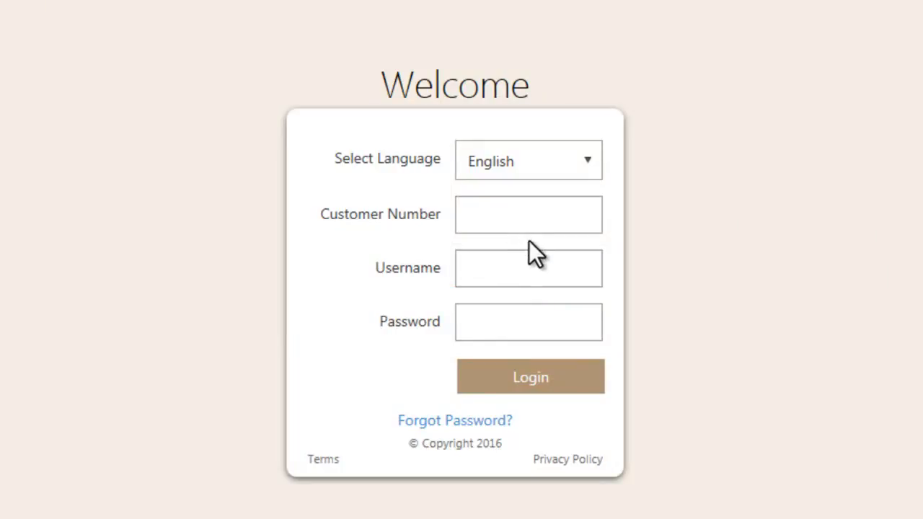
Step: Log in to COL II with the customer number, username and password, then show Component Projects
click(488, 214)
text(2208)
key(Tab)
key(Tab)
text(•••••••••)
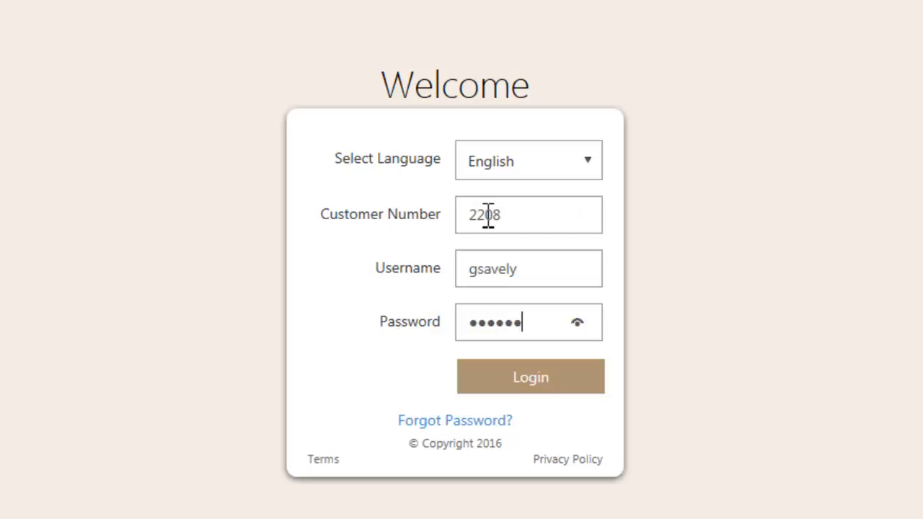
click(530, 376)
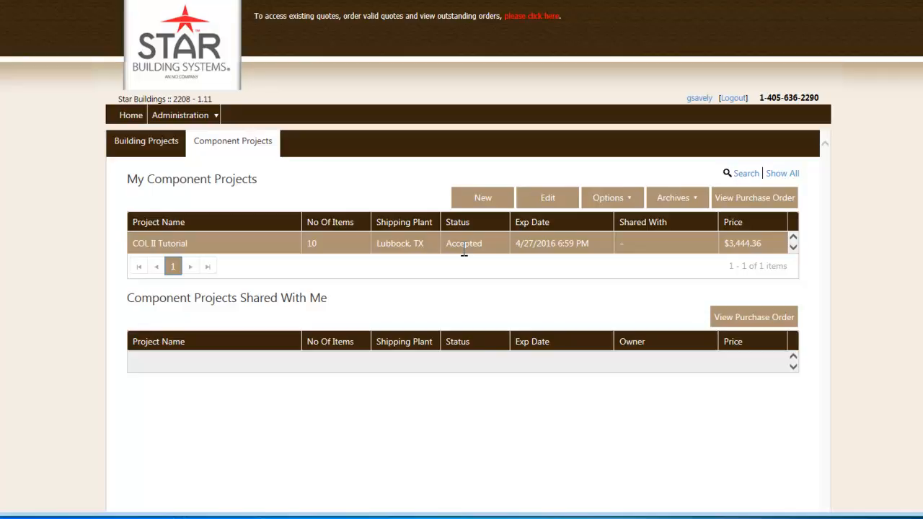
click(160, 153)
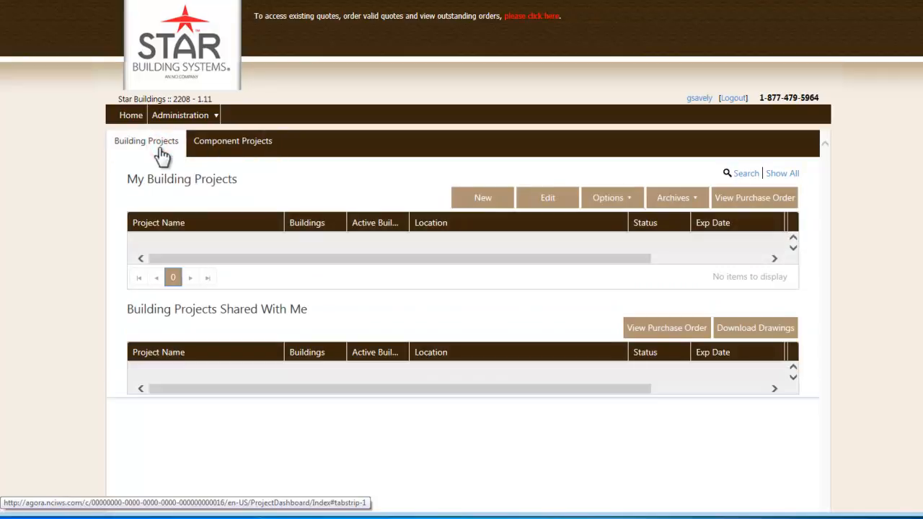
click(231, 153)
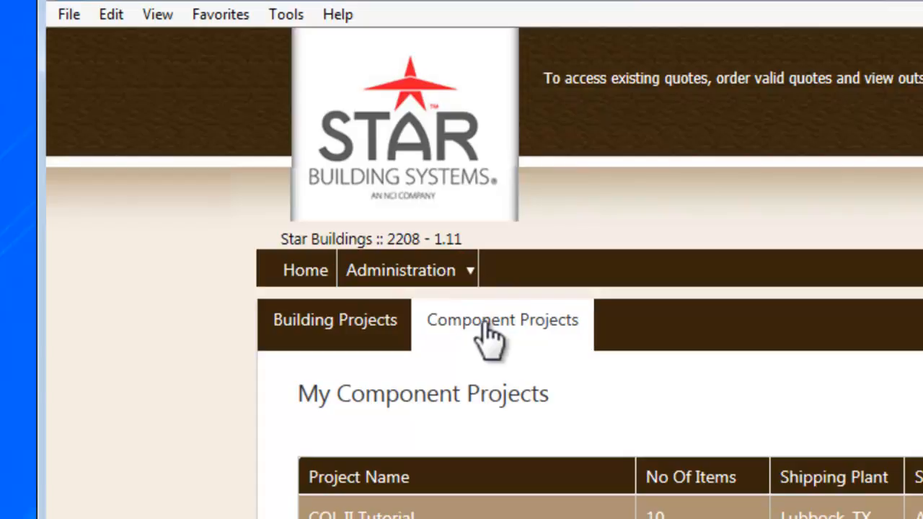
Step: Choose Customer from the Administration dropdown
click(432, 281)
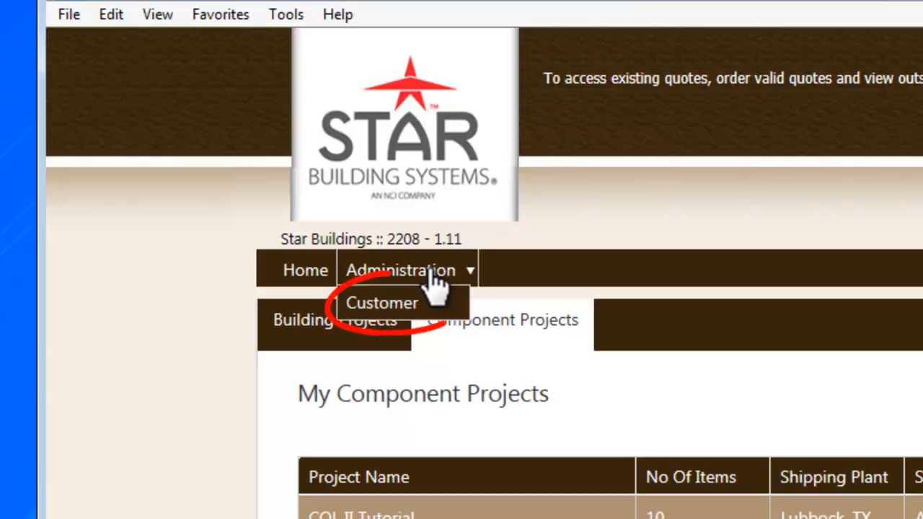
click(392, 303)
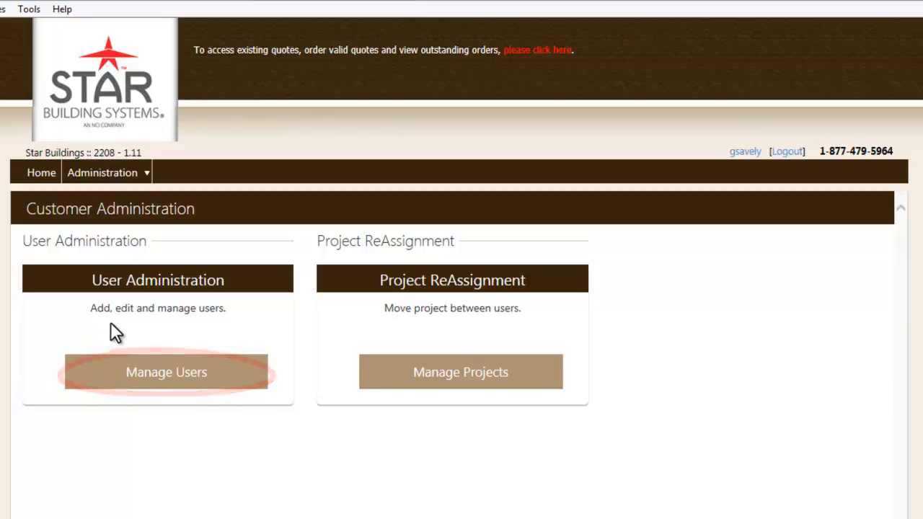
Step: Open Manage Users and start a new user with Add
click(181, 375)
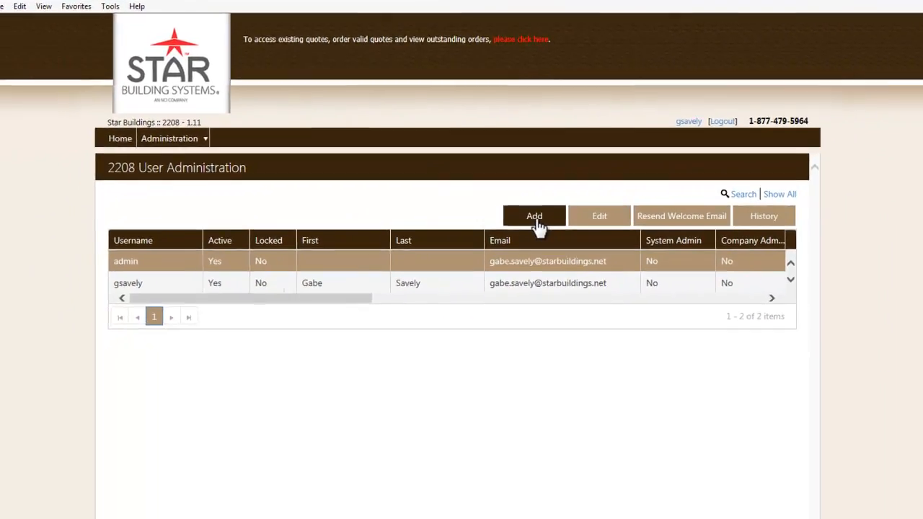
click(553, 267)
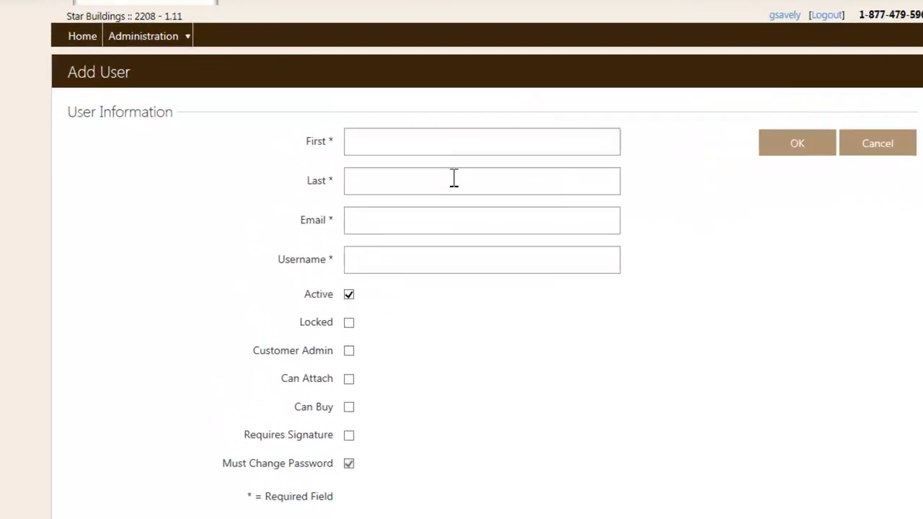
Step: Enter the new user's first name, last name, company e-mail and username in the Add User form
click(379, 223)
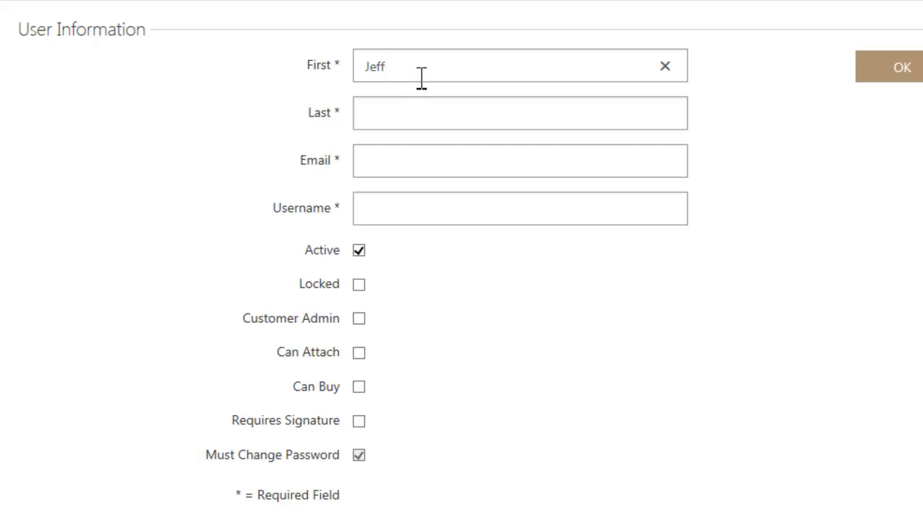
key(Tab)
key(Tab)
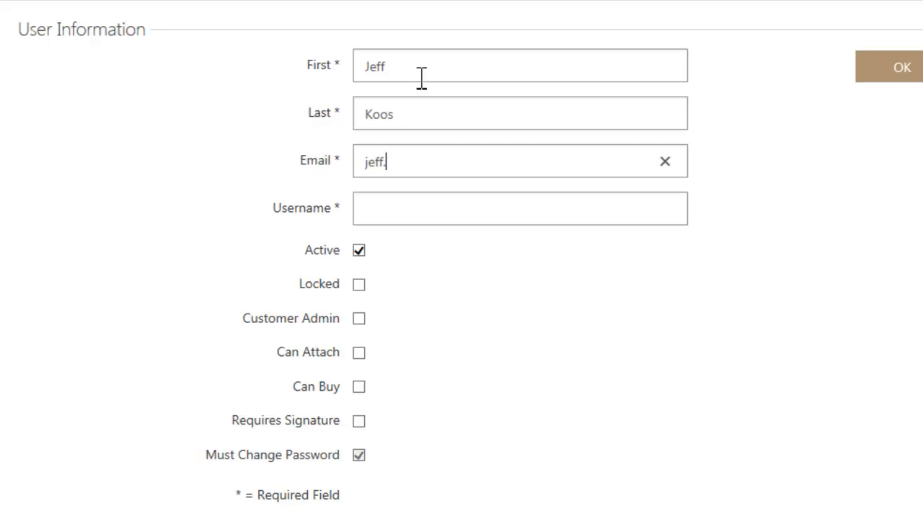
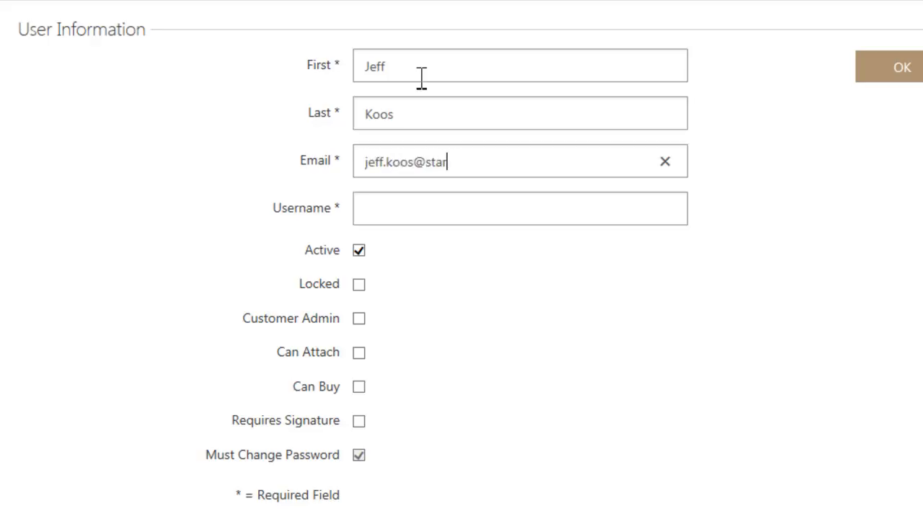
key(Tab)
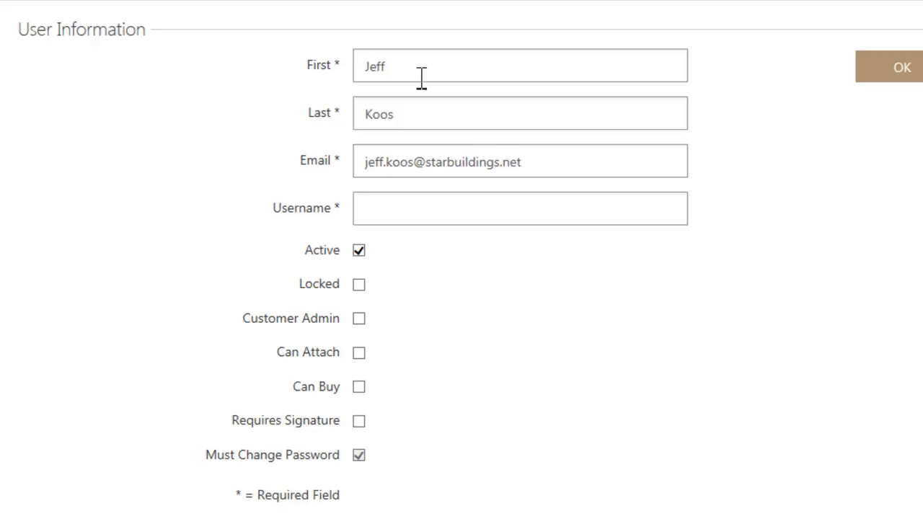
Step: Tick the Customer Admin and Can Buy checkboxes for the new user
scroll(908, 206, down, 3)
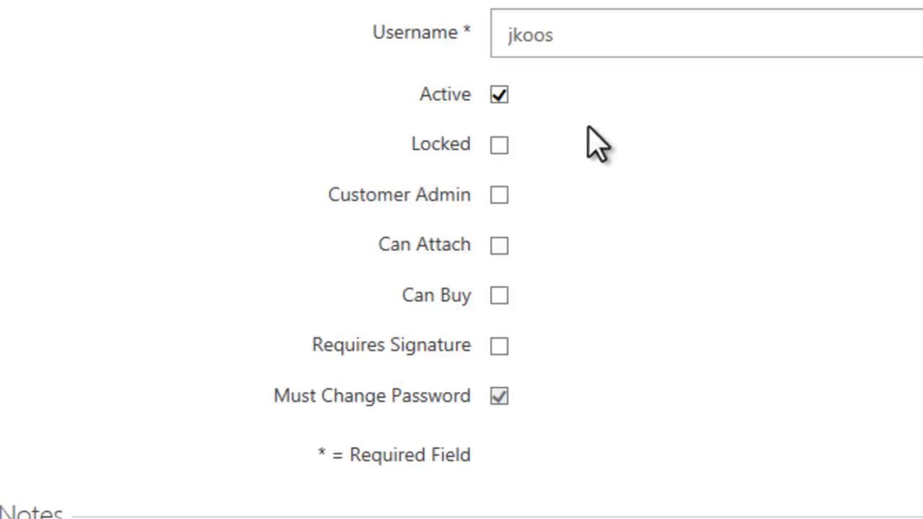
click(499, 195)
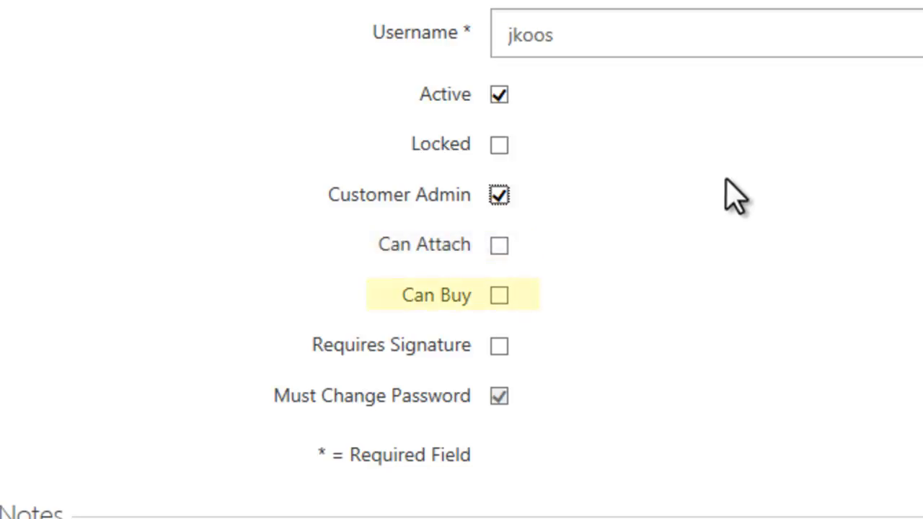
click(499, 297)
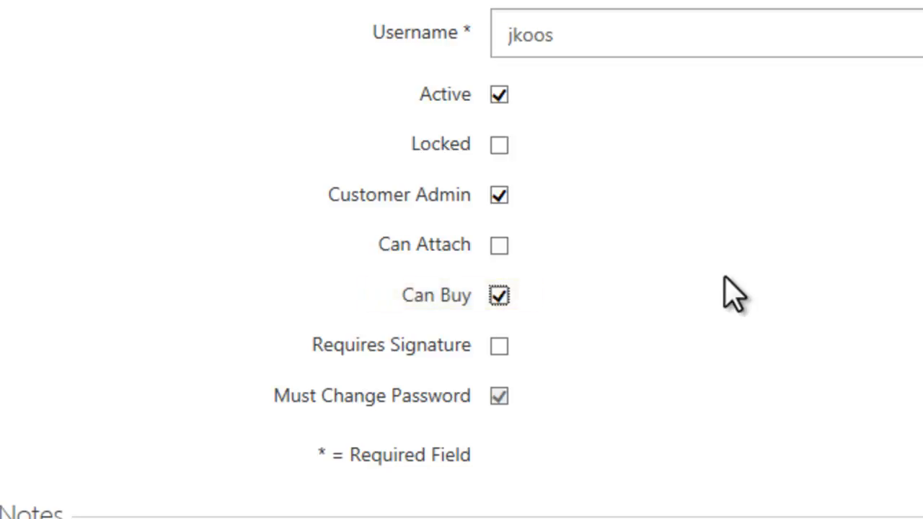
click(501, 297)
click(499, 296)
scroll(461, 259, down, 3)
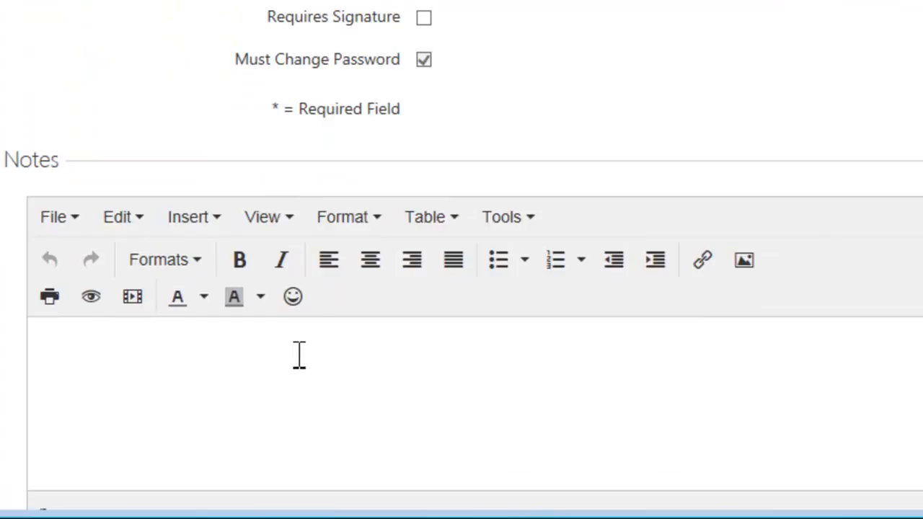
Step: Write the note 'Welcome to COL II' and save the new user with OK
click(281, 439)
text(Welcome to COLL)
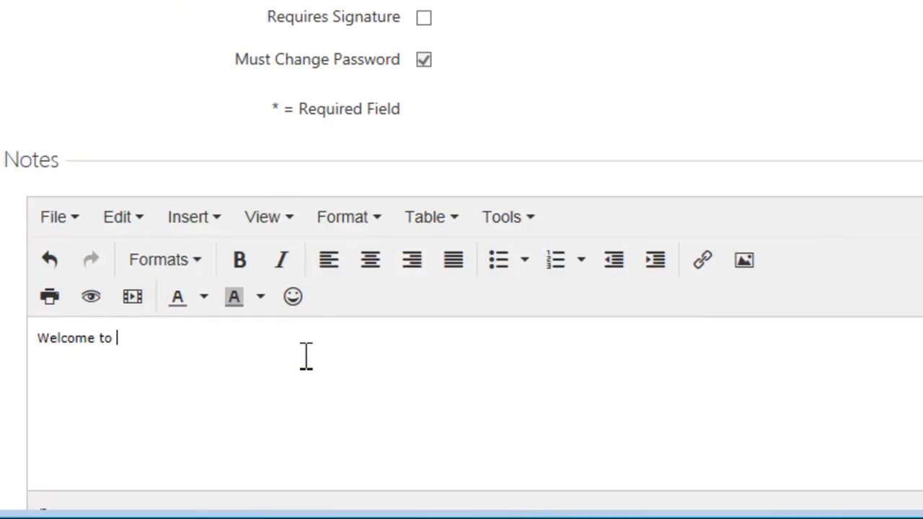
key(BackSpace)
key(BackSpace)
text(II)
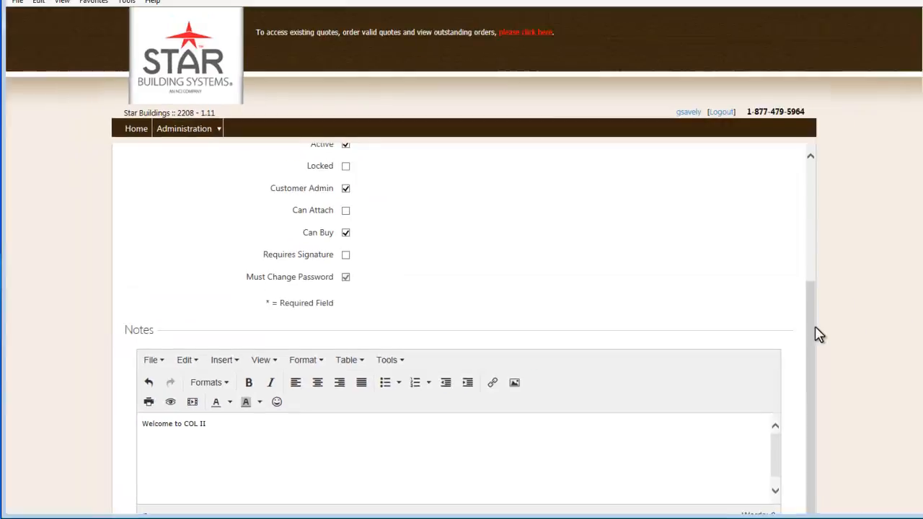
drag(770, 342, 777, 238)
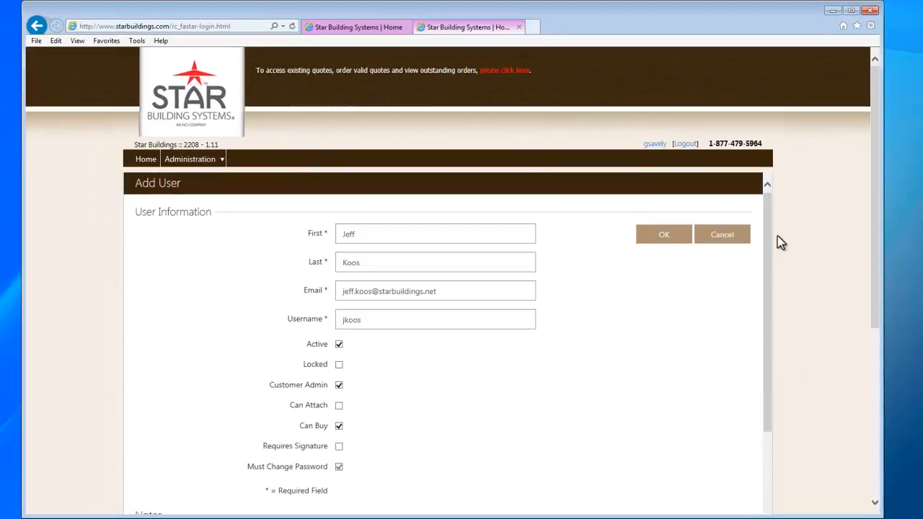
click(664, 238)
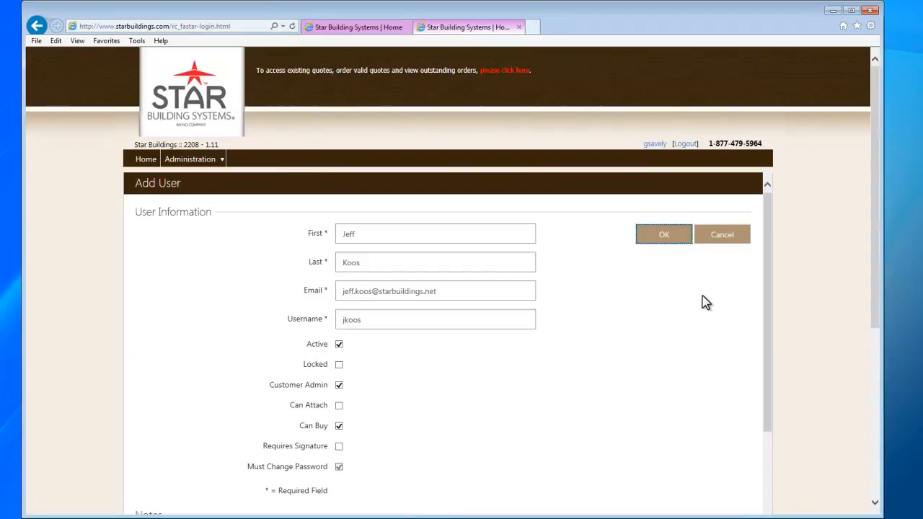